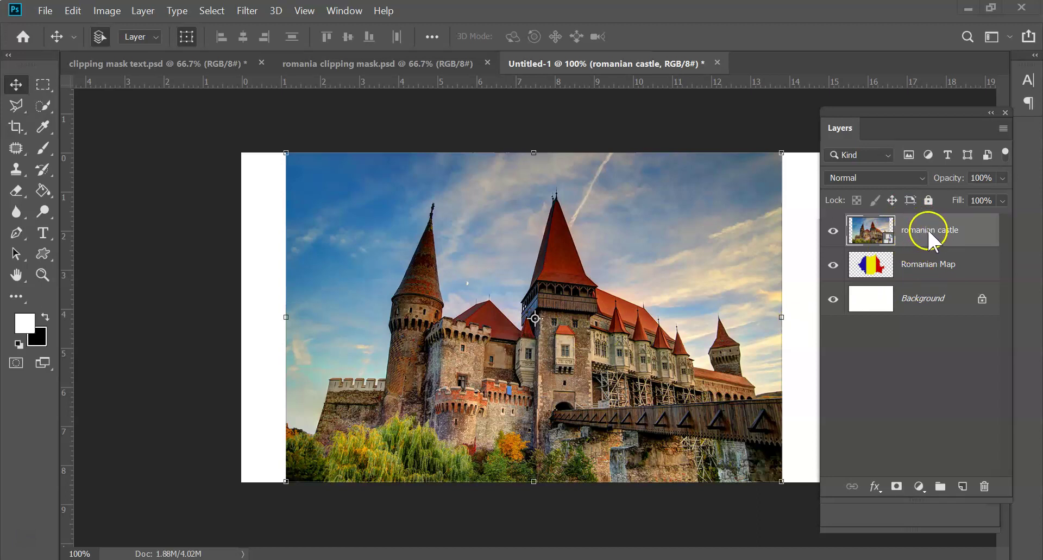
{"action": "left_click", "coordinate": [833, 234]}
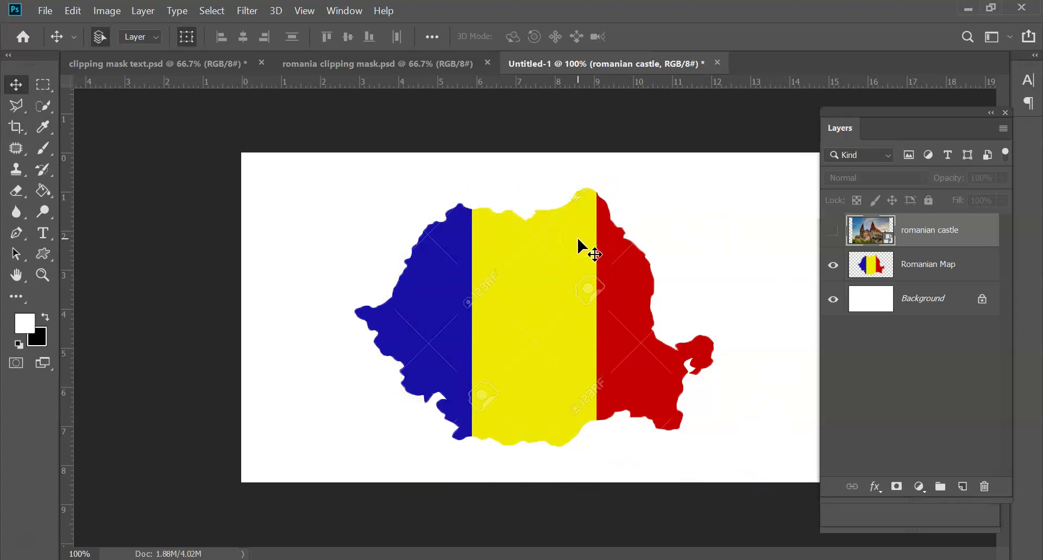
{"action": "left_click", "coordinate": [833, 230]}
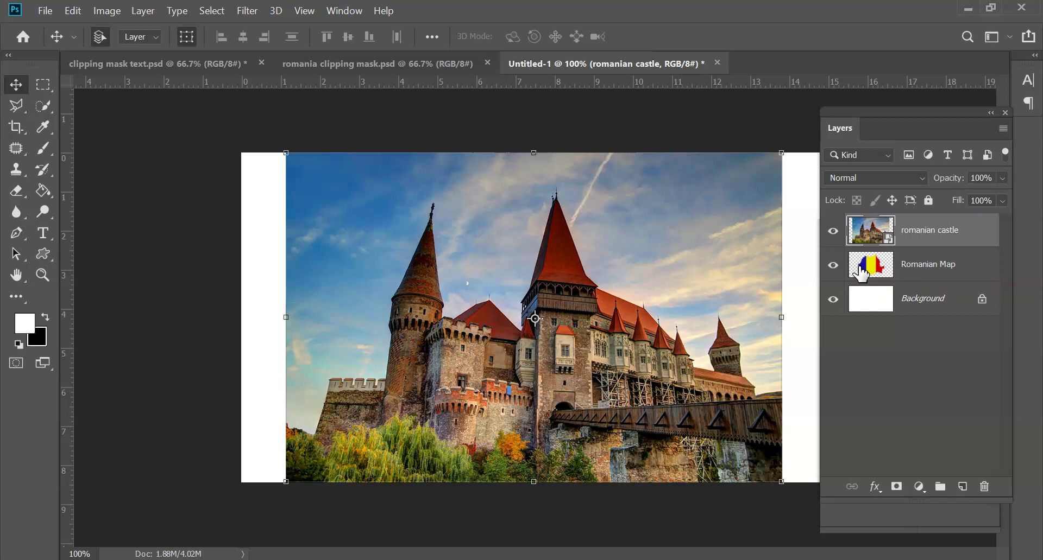
Make the romanian castle layer a clipping mask on the Romanian Map layer.
{"action": "left_click", "coordinate": [864, 271]}
{"action": "left_click", "coordinate": [922, 243], "text": "alt"}
{"action": "left_click", "coordinate": [932, 245], "text": "alt"}
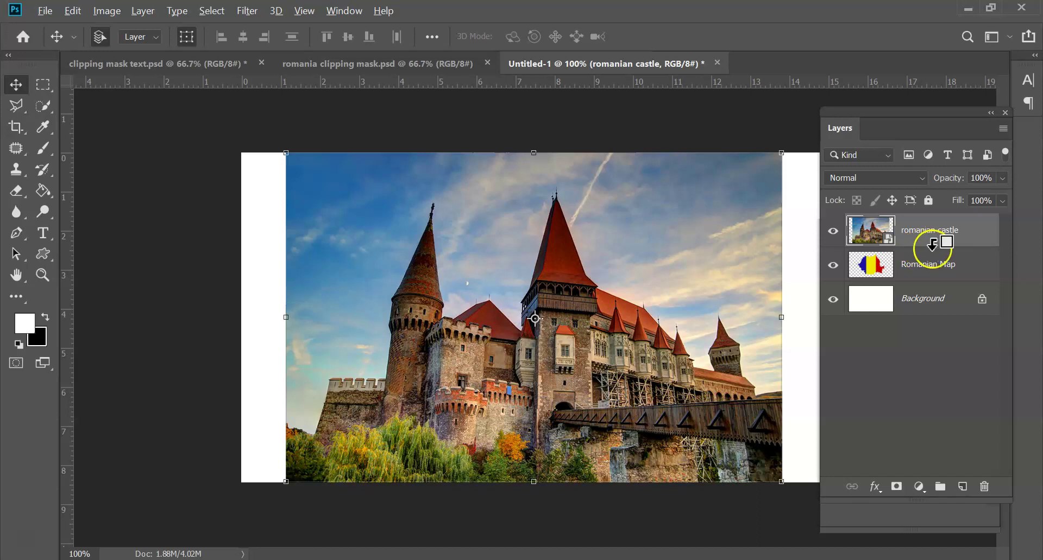
{"action": "left_click", "coordinate": [930, 246], "text": "alt"}
{"action": "left_click", "coordinate": [935, 245], "text": "alt"}
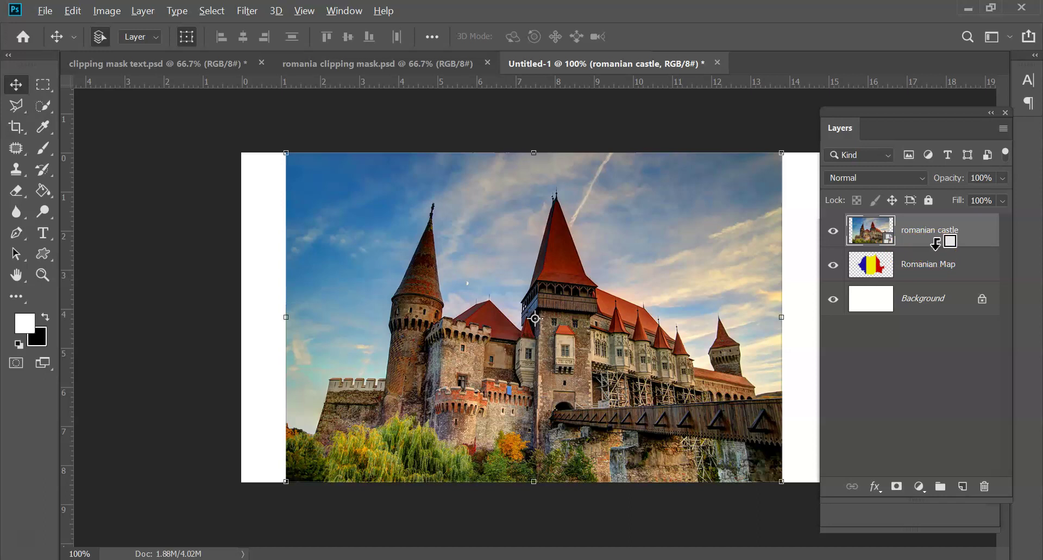
{"action": "left_click", "coordinate": [935, 244], "text": "alt"}
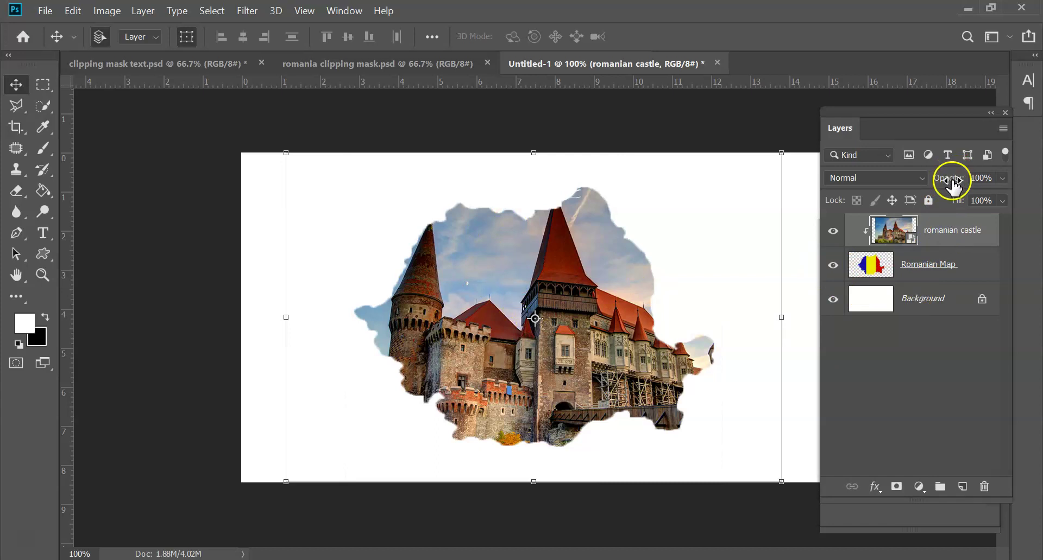
Set the castle photo to 45% opacity, then shrink and move it to centre the tower in the map.
{"action": "mouse_move", "coordinate": [955, 175]}
{"action": "left_mouse_down"}
{"action": "mouse_move", "coordinate": [919, 184]}
{"action": "mouse_move", "coordinate": [933, 168]}
{"action": "mouse_move", "coordinate": [949, 186]}
{"action": "left_mouse_up"}
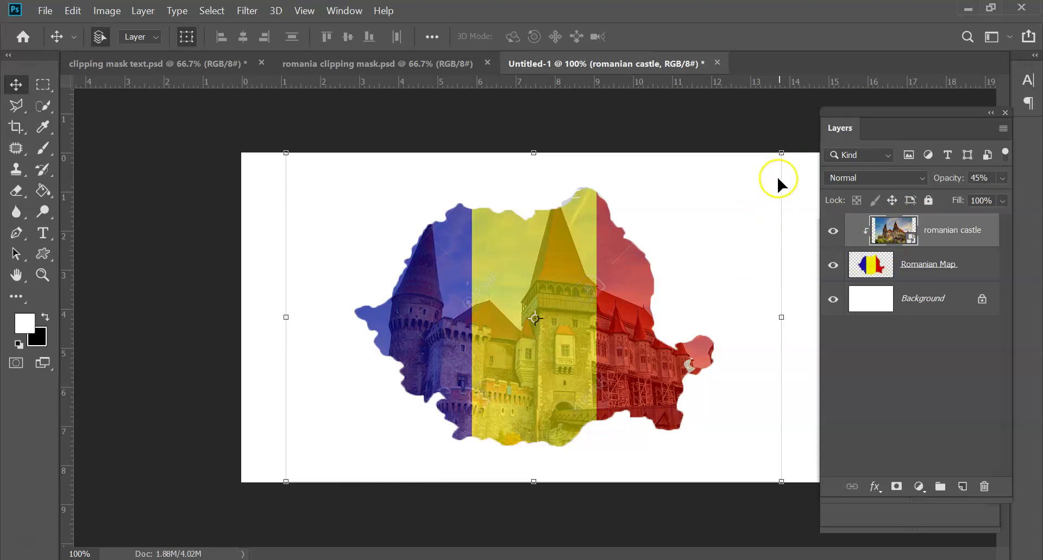
{"action": "left_click_drag", "start_coordinate": [781, 155], "coordinate": [737, 183]}
{"action": "left_click_drag", "start_coordinate": [545, 253], "coordinate": [578, 238]}
{"action": "left_click_drag", "start_coordinate": [319, 169], "coordinate": [347, 198]}
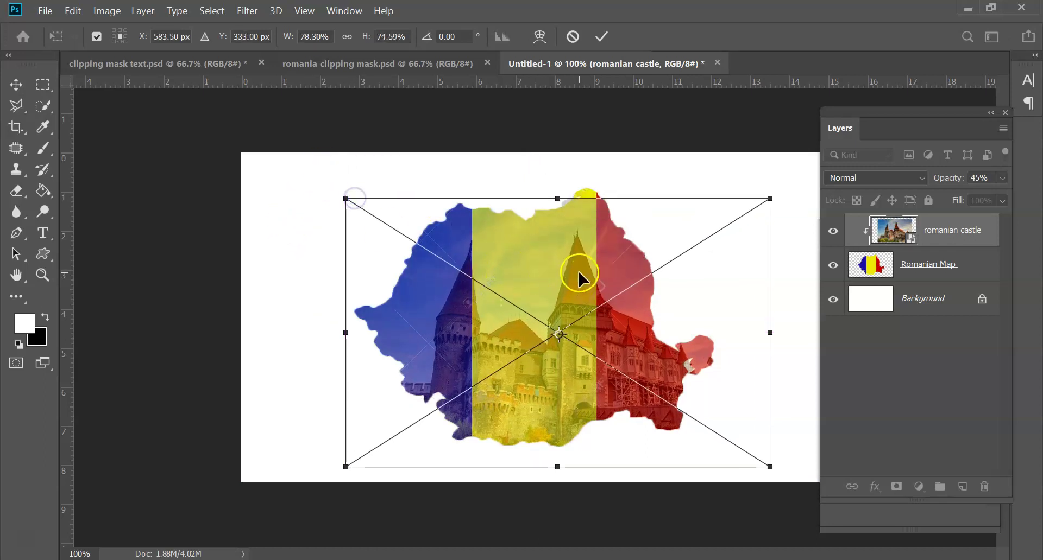
{"action": "left_click_drag", "start_coordinate": [580, 275], "coordinate": [538, 255]}
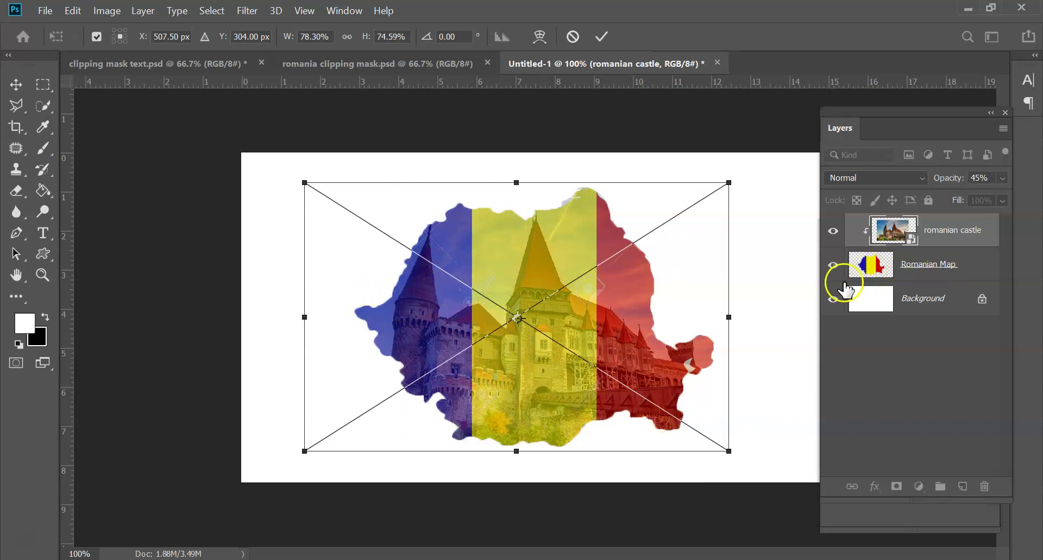
{"action": "double_click", "coordinate": [541, 269]}
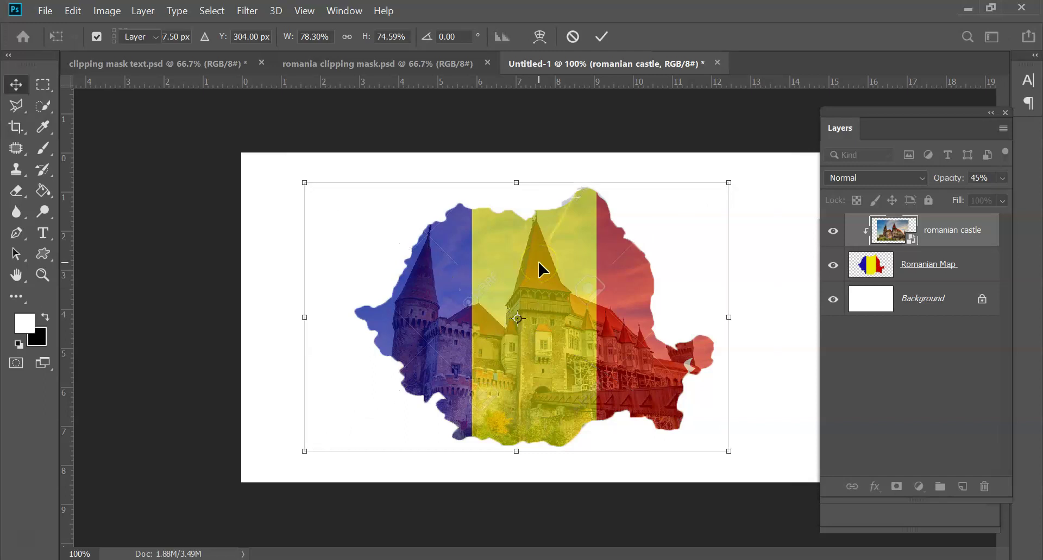
Outline the Romanian Map layer with a black 6 px stroke positioned outside.
{"action": "left_click", "coordinate": [964, 266]}
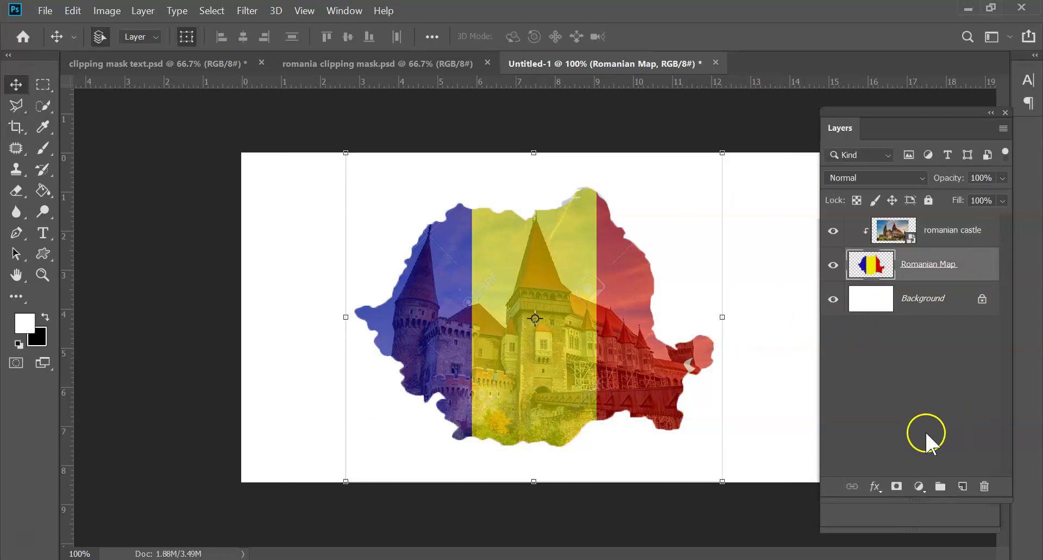
{"action": "left_click", "coordinate": [876, 486]}
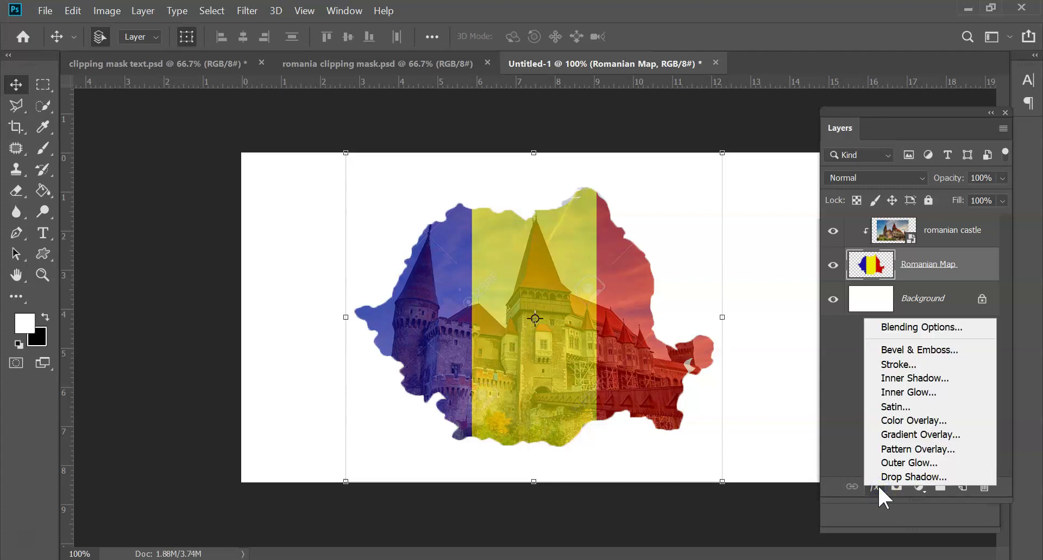
{"action": "left_click", "coordinate": [906, 365]}
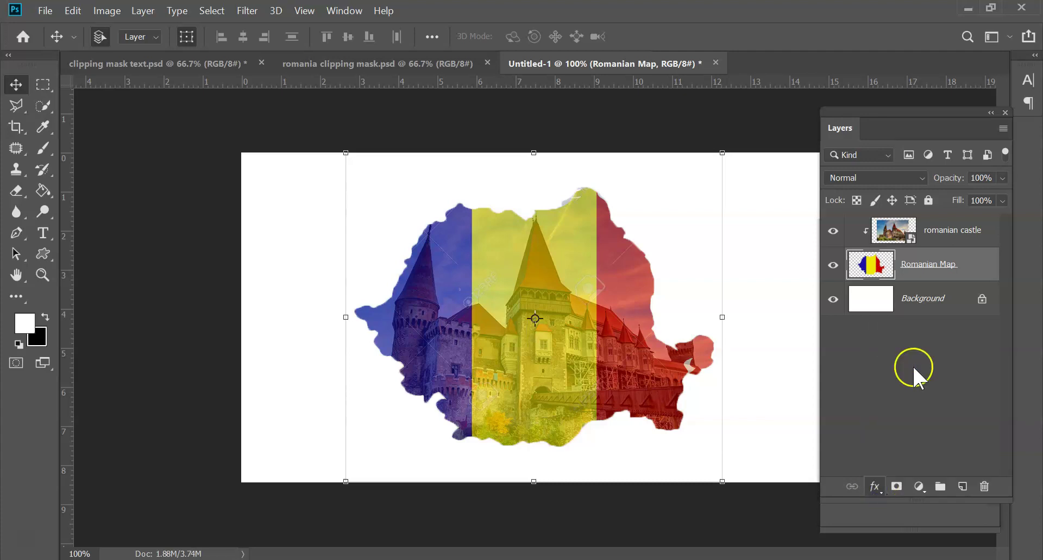
{"action": "double_click", "coordinate": [930, 282]}
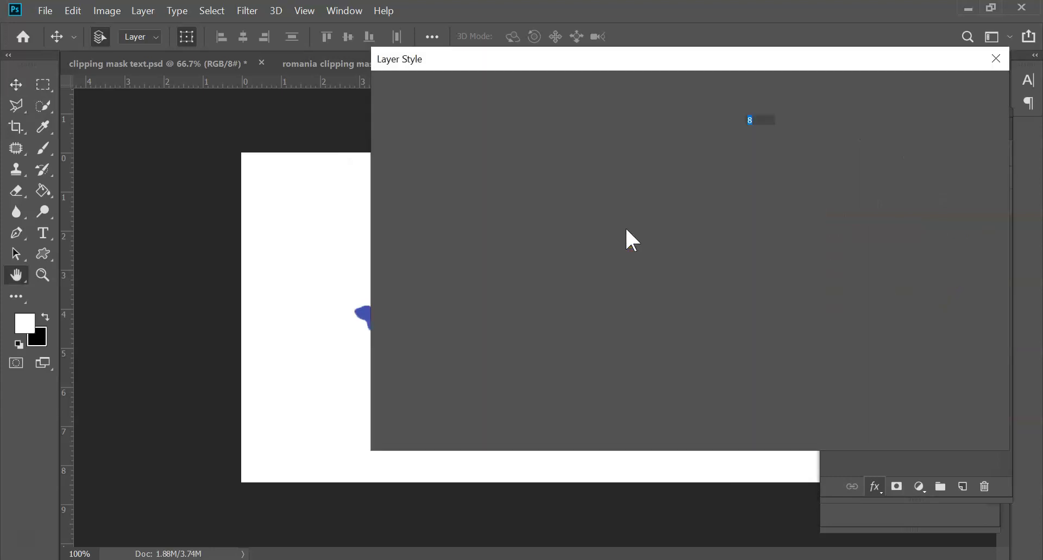
{"action": "left_click_drag", "start_coordinate": [466, 58], "coordinate": [760, 47]}
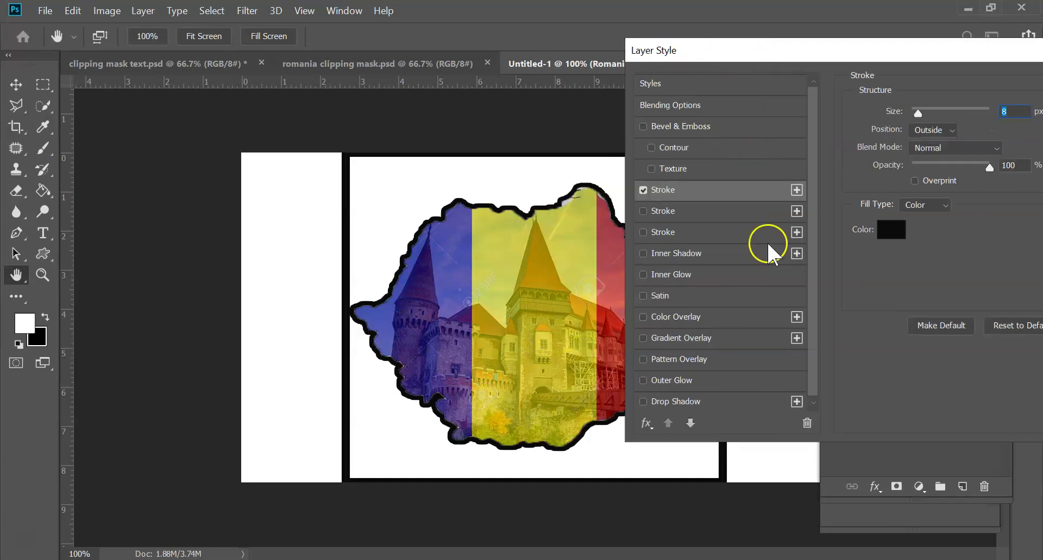
{"action": "left_click_drag", "start_coordinate": [972, 47], "coordinate": [945, 41]}
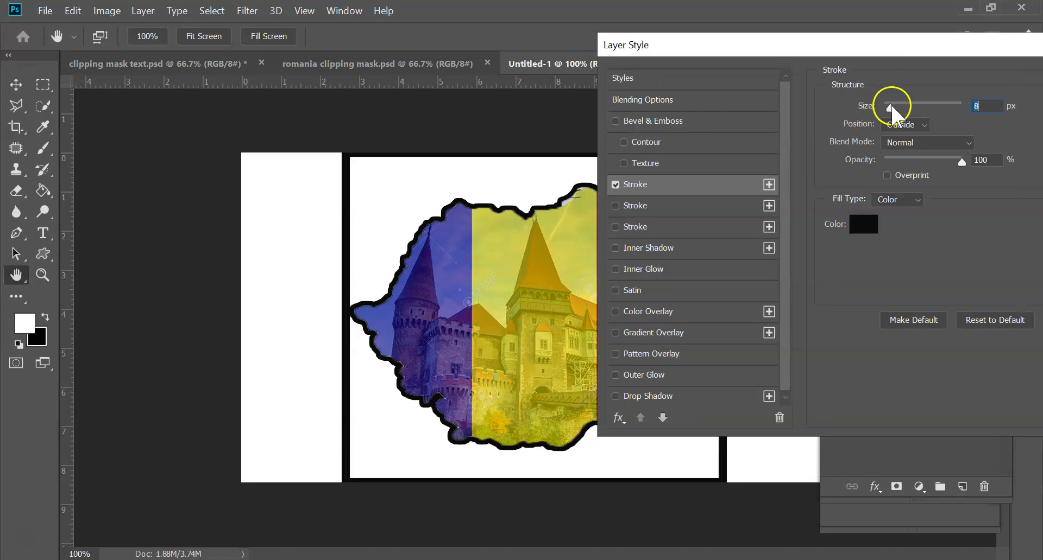
{"action": "left_click_drag", "start_coordinate": [892, 109], "coordinate": [888, 107]}
{"action": "left_click_drag", "start_coordinate": [884, 50], "coordinate": [690, 71]}
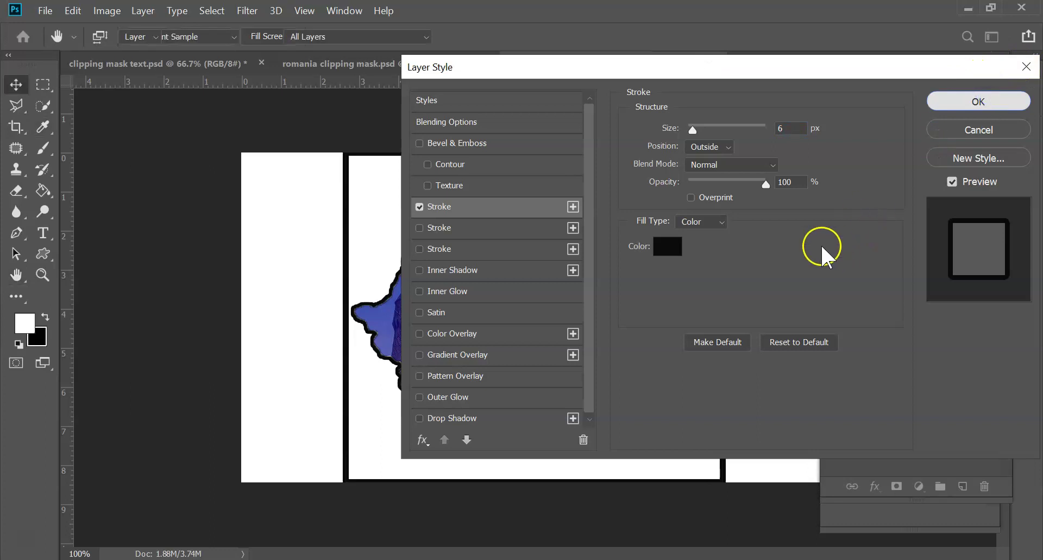
{"action": "key", "text": "Return"}
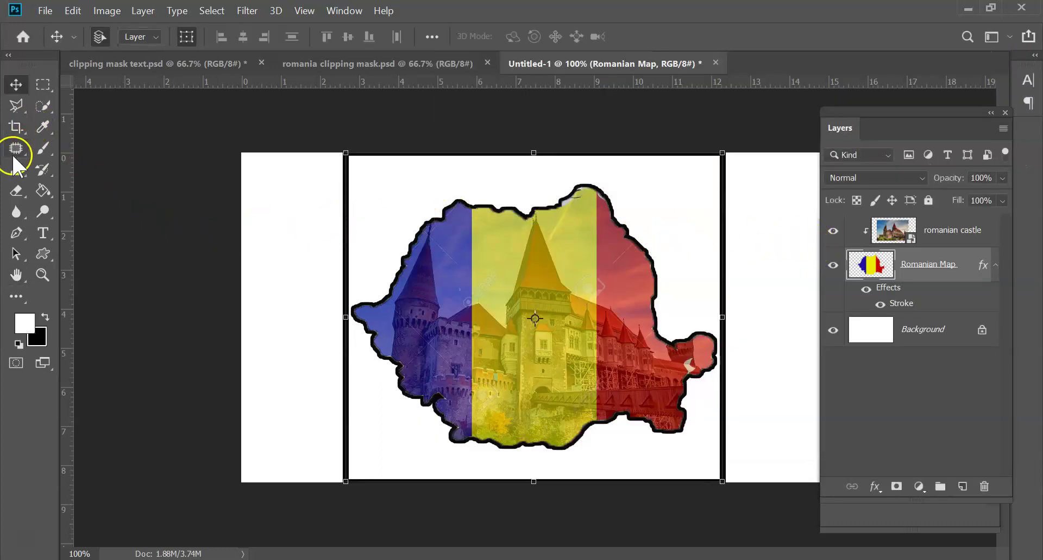
Erase the top-left corner and the left and top edges of the rectangular black frame.
{"action": "left_click", "coordinate": [19, 192]}
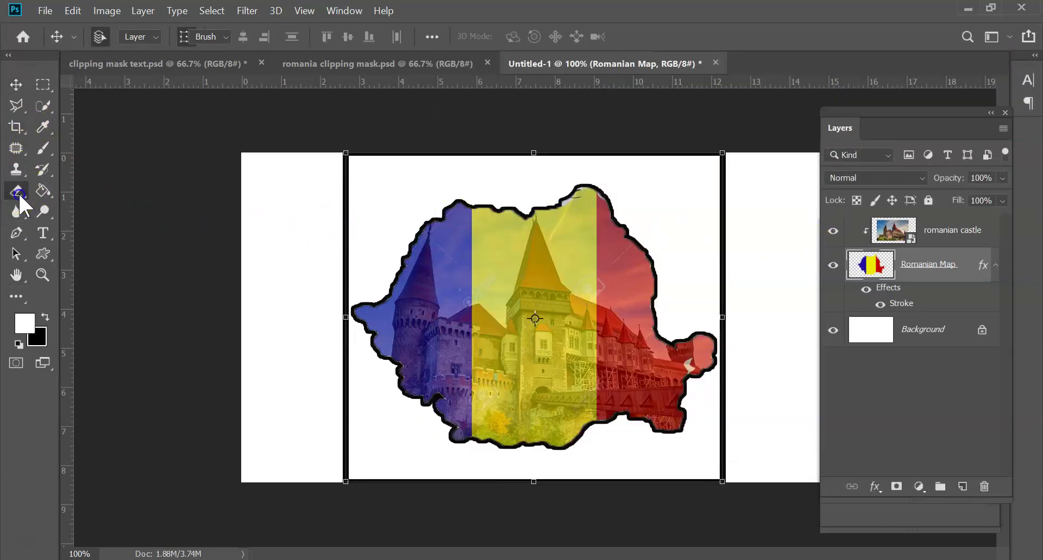
{"action": "left_click_drag", "start_coordinate": [342, 148], "coordinate": [310, 179]}
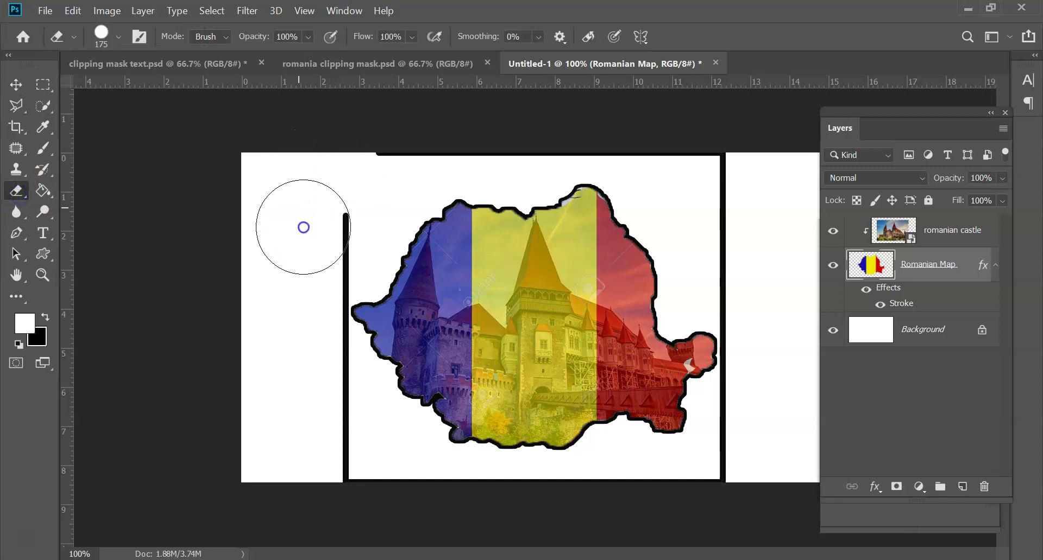
{"action": "mouse_move", "coordinate": [303, 227]}
{"action": "left_mouse_down"}
{"action": "mouse_move", "coordinate": [303, 239]}
{"action": "mouse_move", "coordinate": [350, 161]}
{"action": "mouse_move", "coordinate": [401, 123]}
{"action": "mouse_move", "coordinate": [510, 114]}
{"action": "mouse_move", "coordinate": [699, 128]}
{"action": "mouse_move", "coordinate": [744, 168]}
{"action": "mouse_move", "coordinate": [766, 263]}
{"action": "mouse_move", "coordinate": [772, 342]}
{"action": "mouse_move", "coordinate": [761, 340]}
{"action": "mouse_move", "coordinate": [766, 326]}
{"action": "mouse_move", "coordinate": [750, 454]}
{"action": "mouse_move", "coordinate": [675, 515]}
{"action": "mouse_move", "coordinate": [584, 537]}
{"action": "mouse_move", "coordinate": [582, 523]}
{"action": "mouse_move", "coordinate": [628, 488]}
{"action": "mouse_move", "coordinate": [578, 517]}
{"action": "mouse_move", "coordinate": [394, 509]}
{"action": "mouse_move", "coordinate": [309, 454]}
{"action": "mouse_move", "coordinate": [302, 288]}
{"action": "mouse_move", "coordinate": [317, 241]}
{"action": "mouse_move", "coordinate": [299, 154]}
{"action": "left_mouse_up"}
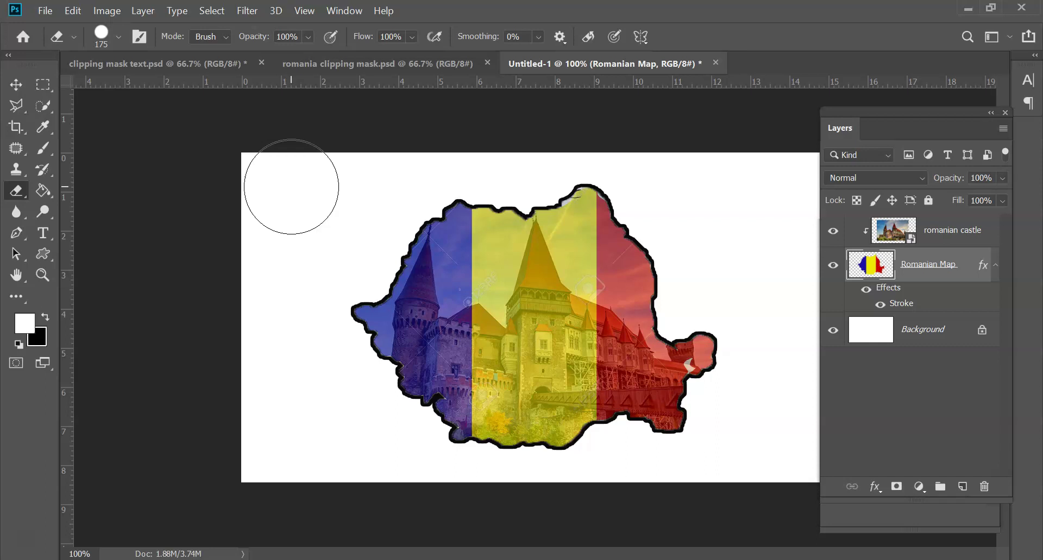
{"action": "mouse_move", "coordinate": [291, 187]}
{"action": "left_mouse_down"}
{"action": "mouse_move", "coordinate": [294, 139]}
{"action": "mouse_move", "coordinate": [325, 420]}
{"action": "mouse_move", "coordinate": [640, 494]}
{"action": "mouse_move", "coordinate": [766, 483]}
{"action": "mouse_move", "coordinate": [784, 458]}
{"action": "mouse_move", "coordinate": [612, 506]}
{"action": "mouse_move", "coordinate": [286, 515]}
{"action": "left_mouse_up"}
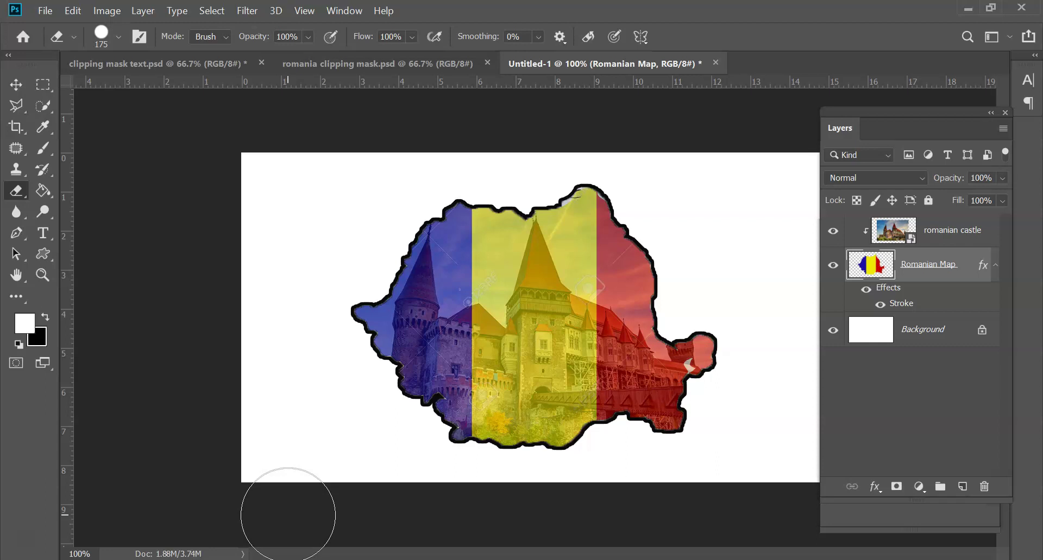
{"action": "mouse_move", "coordinate": [288, 515]}
{"action": "left_mouse_down"}
{"action": "mouse_move", "coordinate": [321, 352]}
{"action": "mouse_move", "coordinate": [356, 461]}
{"action": "mouse_move", "coordinate": [324, 418]}
{"action": "left_mouse_up"}
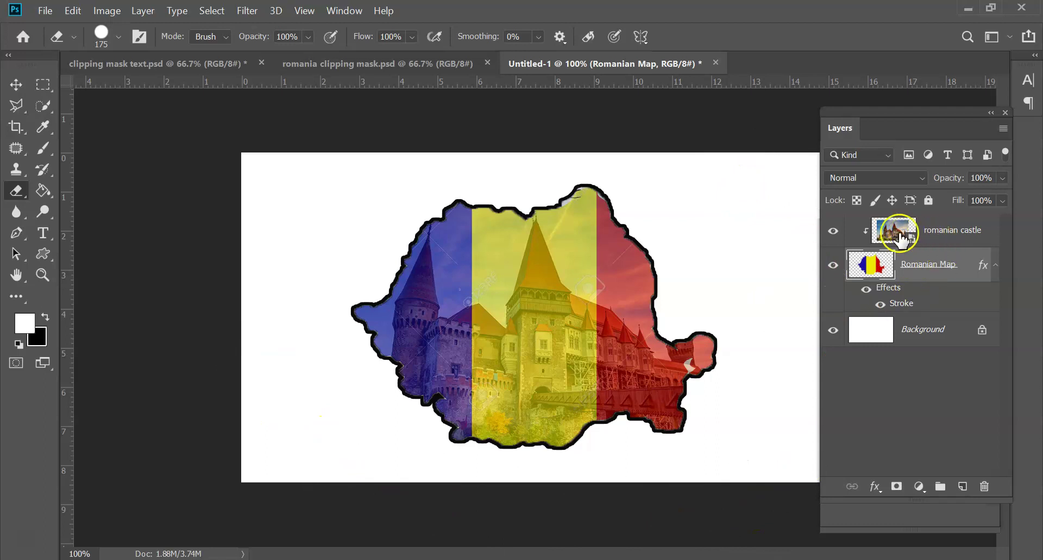
{"action": "left_click_drag", "start_coordinate": [892, 227], "coordinate": [883, 247]}
{"action": "left_click", "coordinate": [944, 255]}
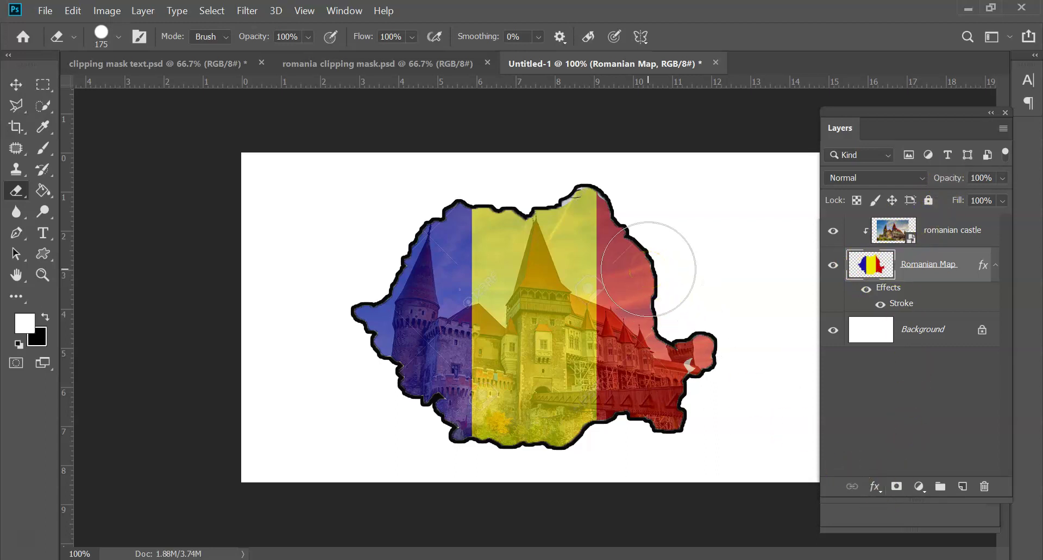
{"action": "left_click", "coordinate": [680, 241]}
{"action": "left_click_drag", "start_coordinate": [681, 243], "coordinate": [705, 217]}
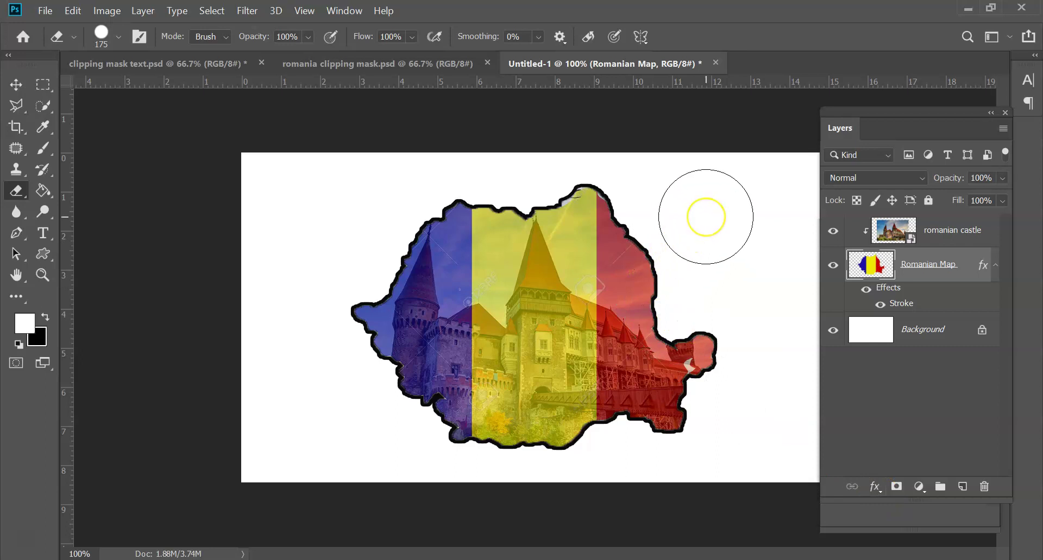